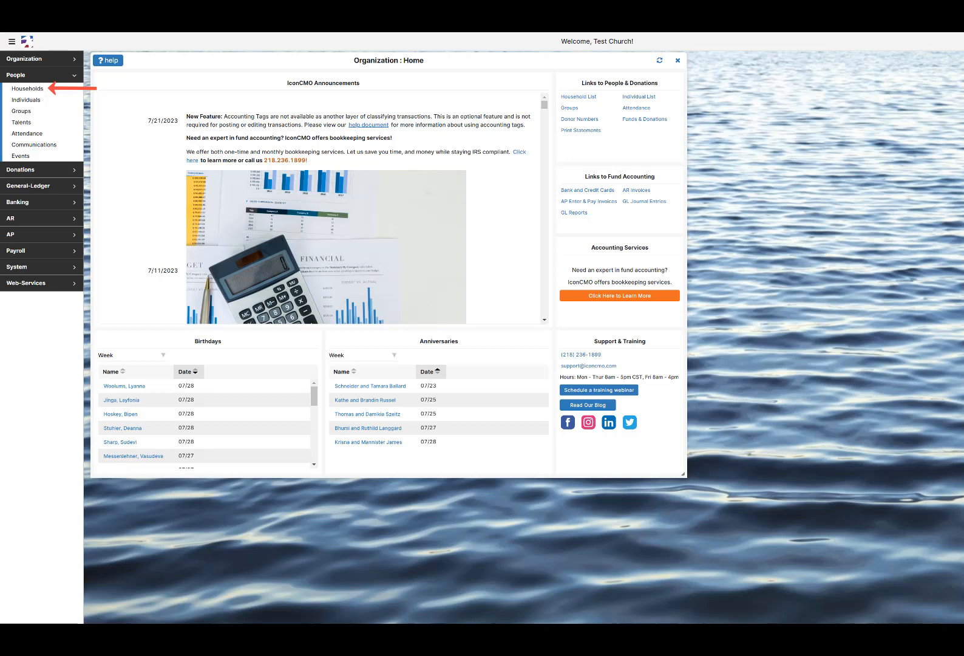
Open the People : Households list from the left sidebar
{"action": "left_click", "coordinate": [27, 89]}
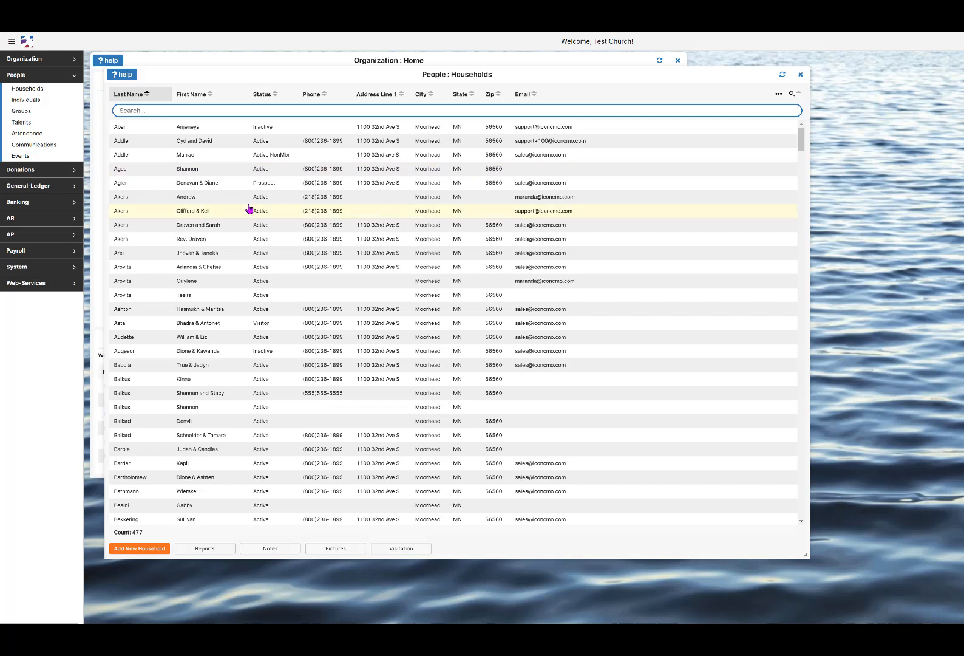
Start a blank household record, glancing at the Individuals list before closing it
{"action": "left_click", "coordinate": [157, 549]}
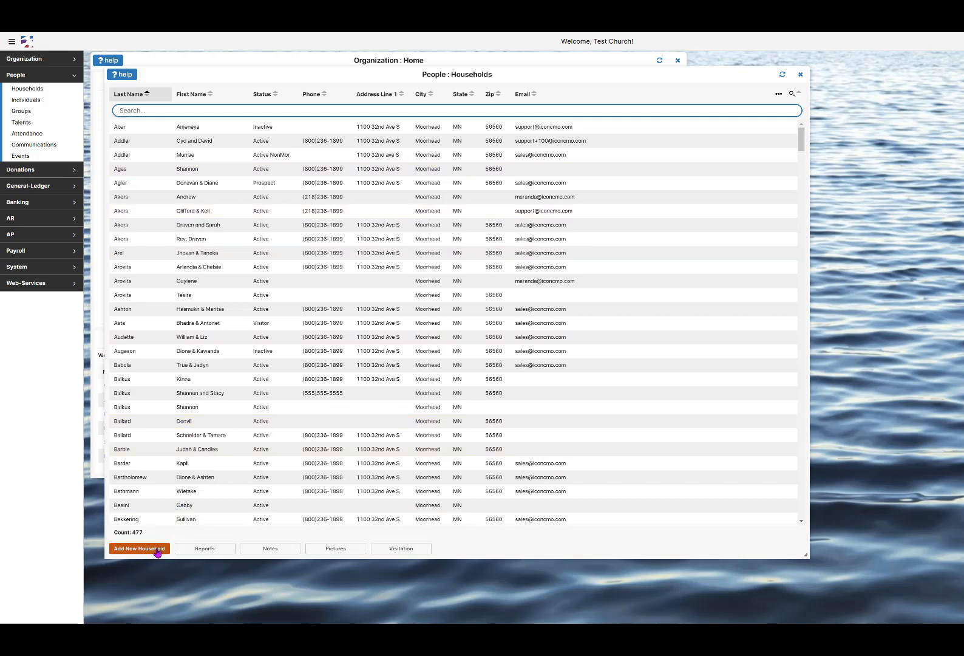
{"action": "left_click", "coordinate": [34, 100]}
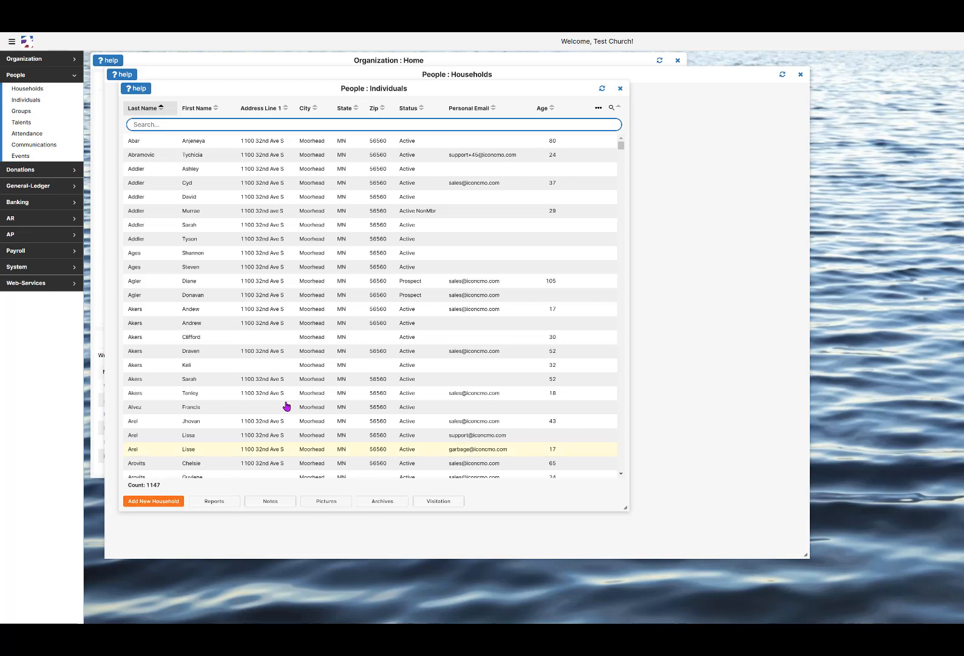
{"action": "left_click", "coordinate": [619, 88]}
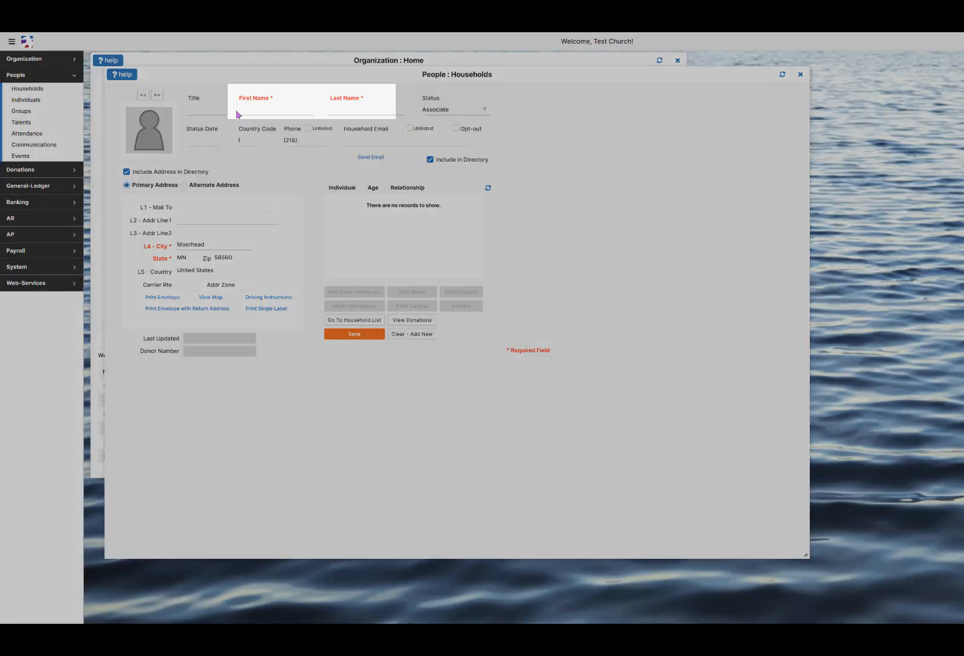
Enter the couple's first names and a single family last name, removing the extra surname
{"action": "left_click", "coordinate": [237, 113]}
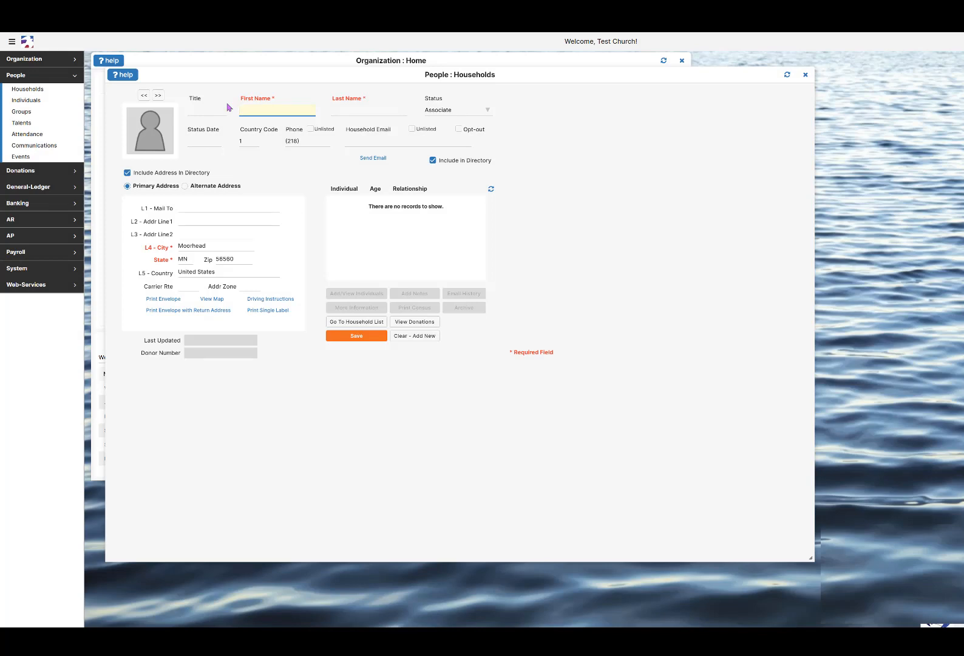
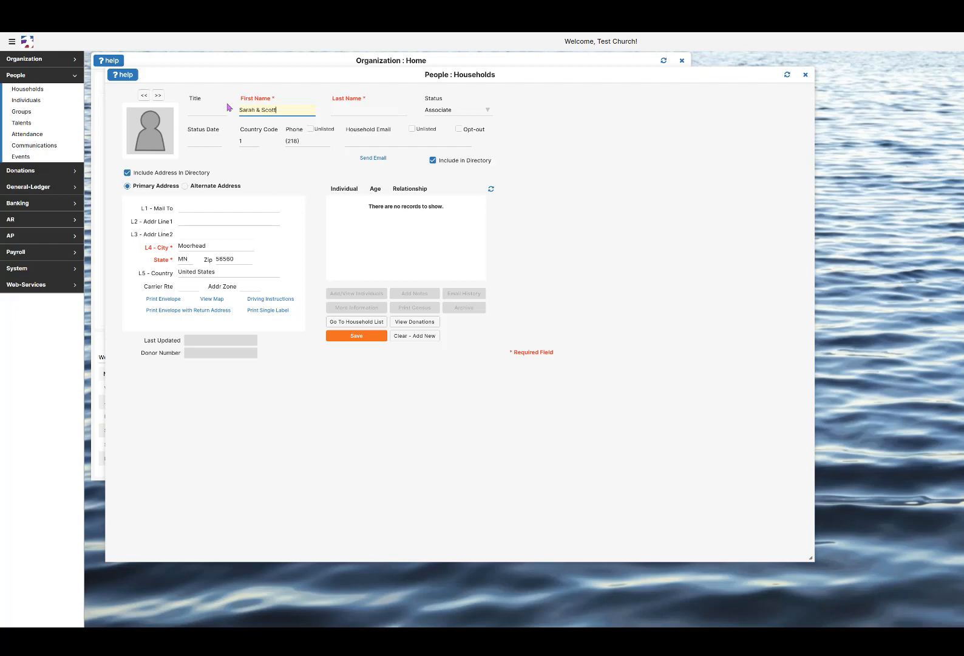
{"action": "key", "text": "Tab"}
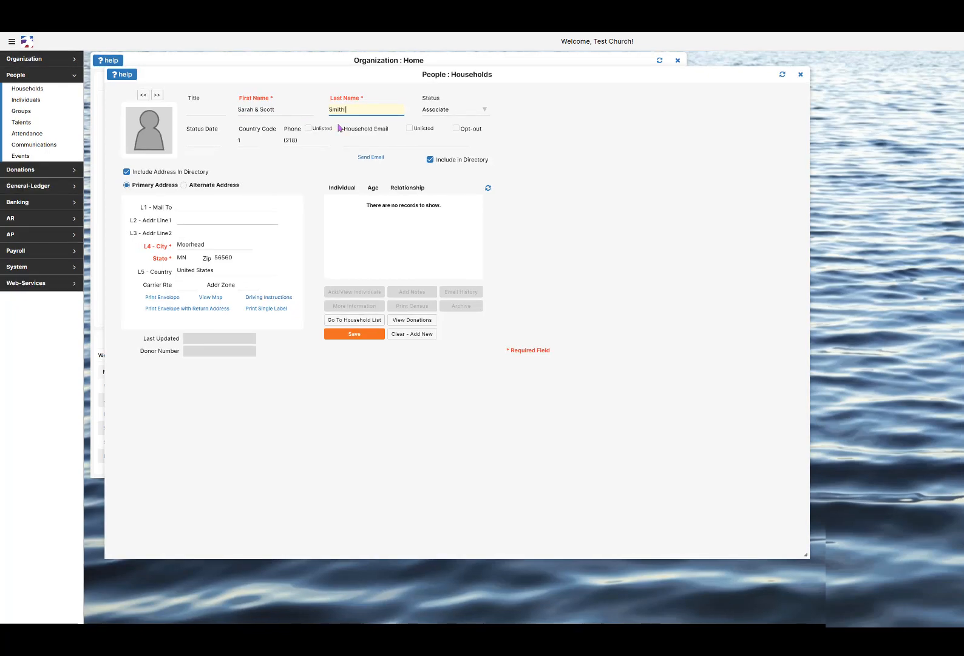
{"action": "type", "text": "& Miller"}
{"action": "key", "text": "BackSpace"}
{"action": "key", "text": "BackSpace"}
{"action": "key", "text": "BackSpace"}
{"action": "key", "text": "BackSpace"}
{"action": "key", "text": "BackSpace"}
{"action": "key", "text": "BackSpace"}
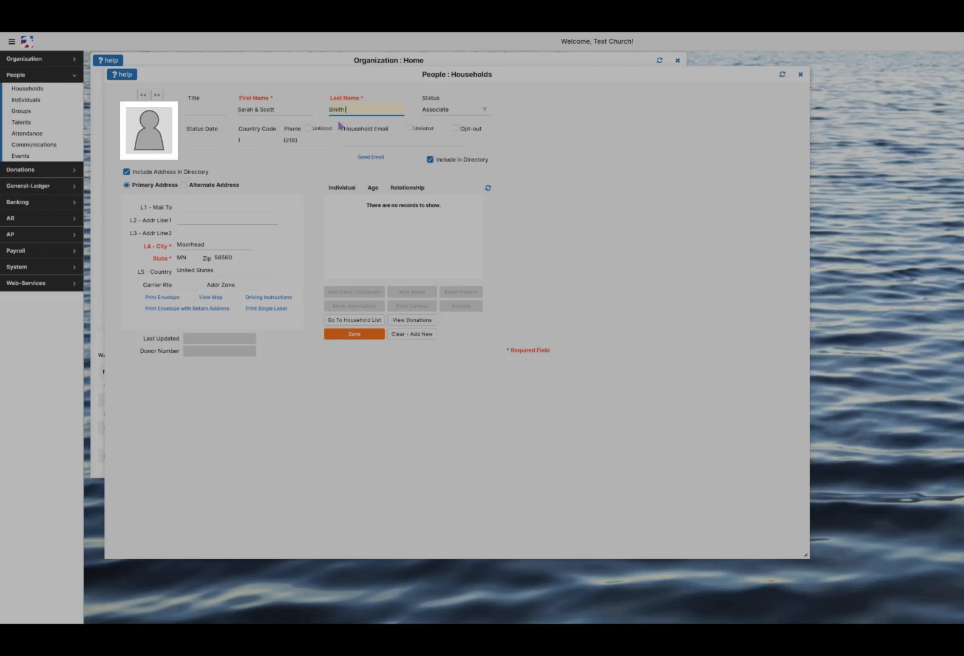
Set the household status to Active with status date 7/26/2023
{"action": "left_click", "coordinate": [464, 110]}
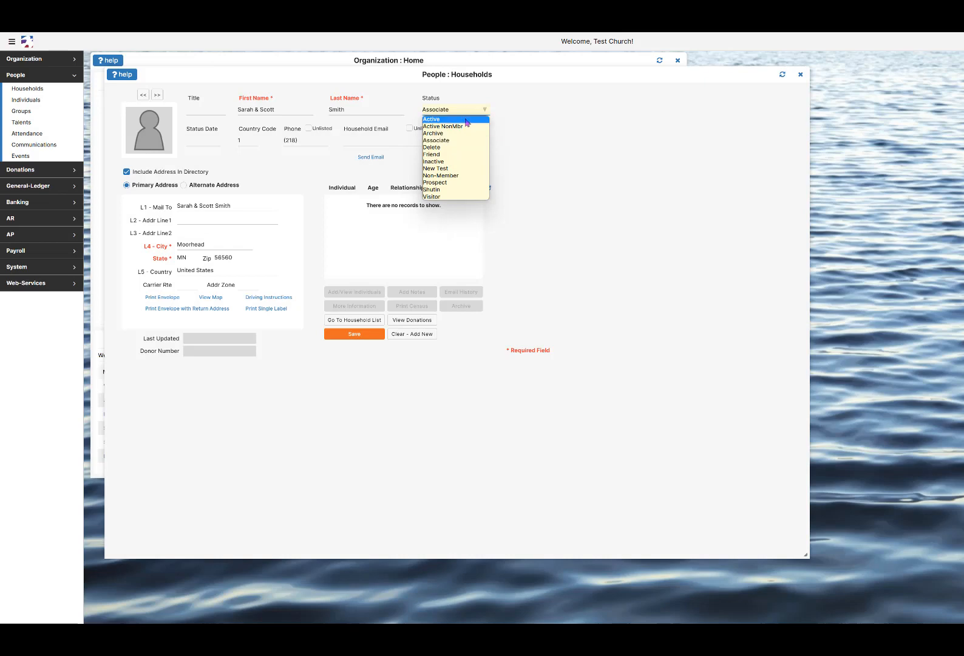
{"action": "left_click", "coordinate": [466, 120]}
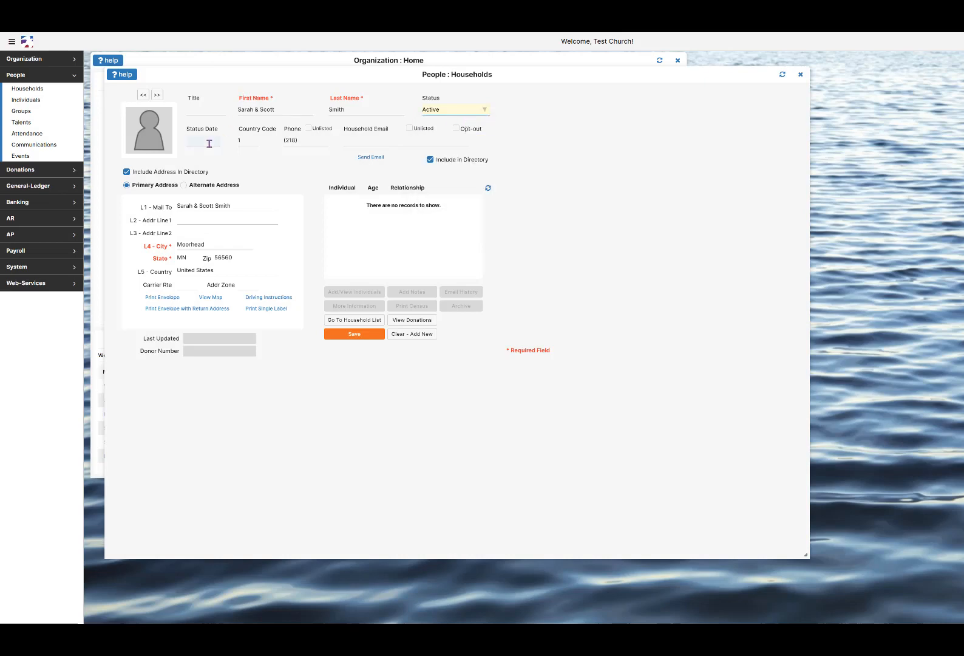
{"action": "left_click", "coordinate": [208, 141]}
{"action": "type", "text": "7/26"}
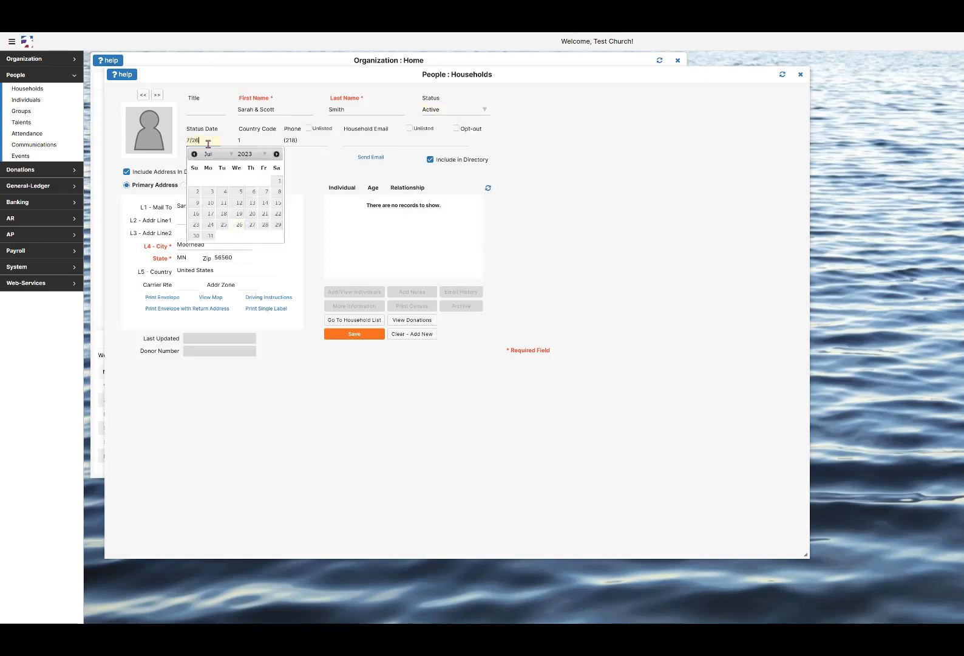
{"action": "type", "text": "/2023"}
{"action": "key", "text": "Tab"}
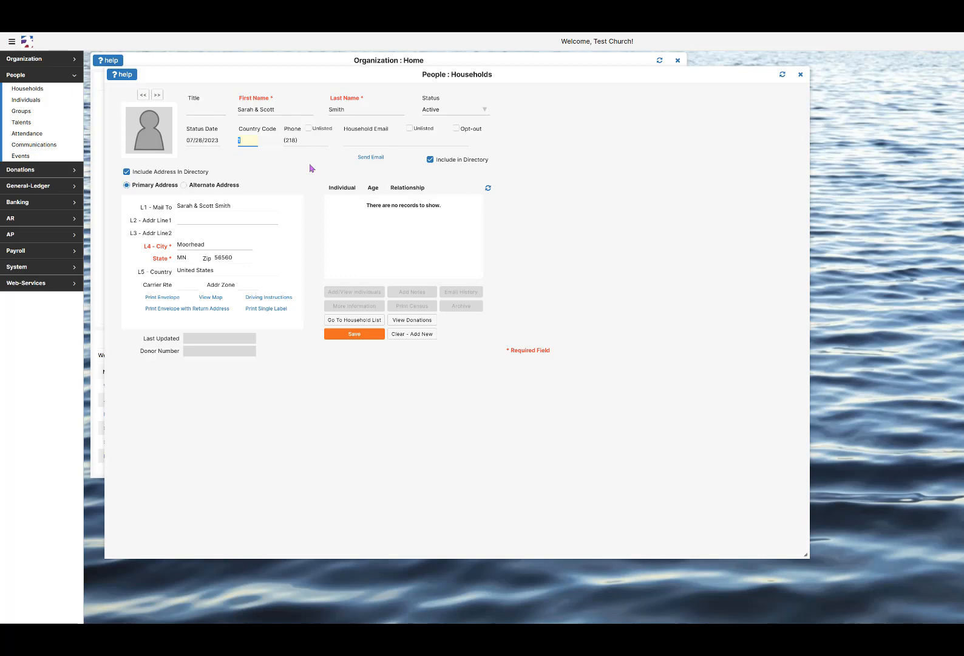
Enter the household phone number and the household email address
{"action": "key", "text": "Tab"}
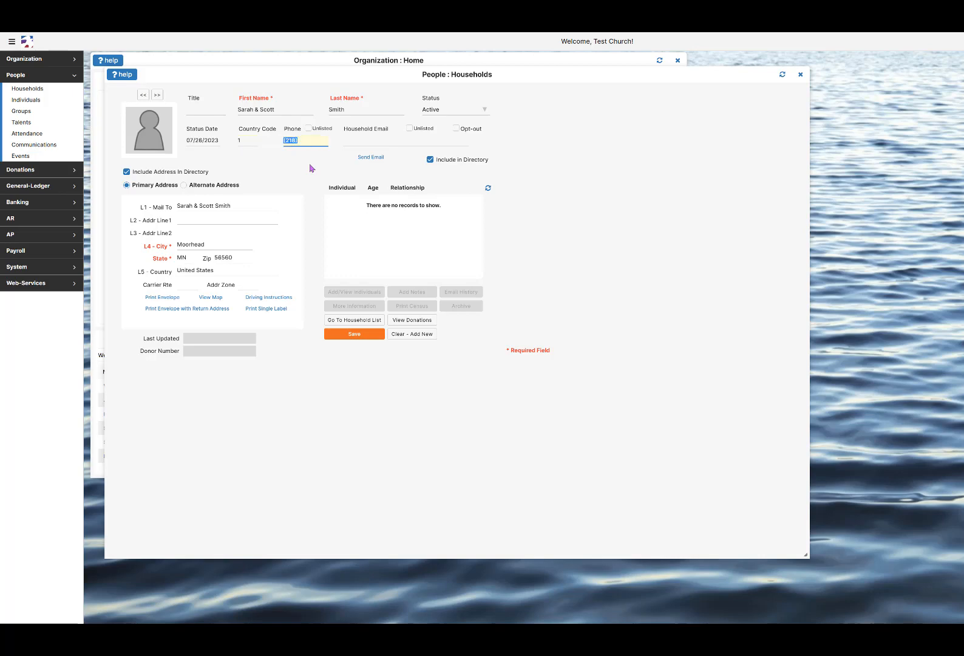
{"action": "key", "text": "Tab"}
{"action": "key", "text": "Tab"}
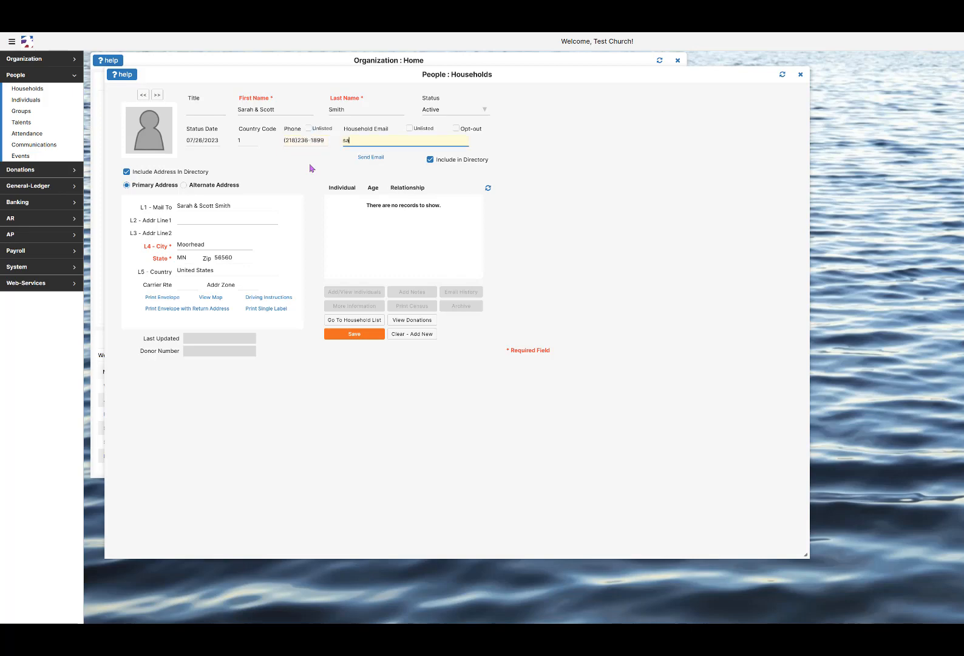
Mark the phone unlisted and confirm the Church Membership default Include In Directory stays on
{"action": "left_click", "coordinate": [309, 130]}
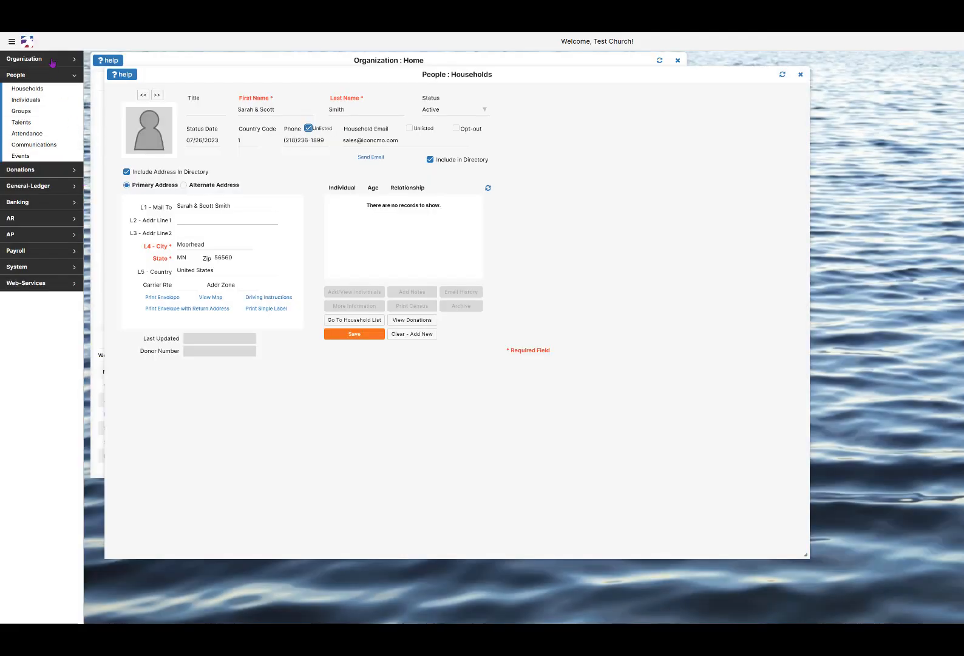
{"action": "left_click", "coordinate": [36, 58]}
{"action": "left_click", "coordinate": [34, 153]}
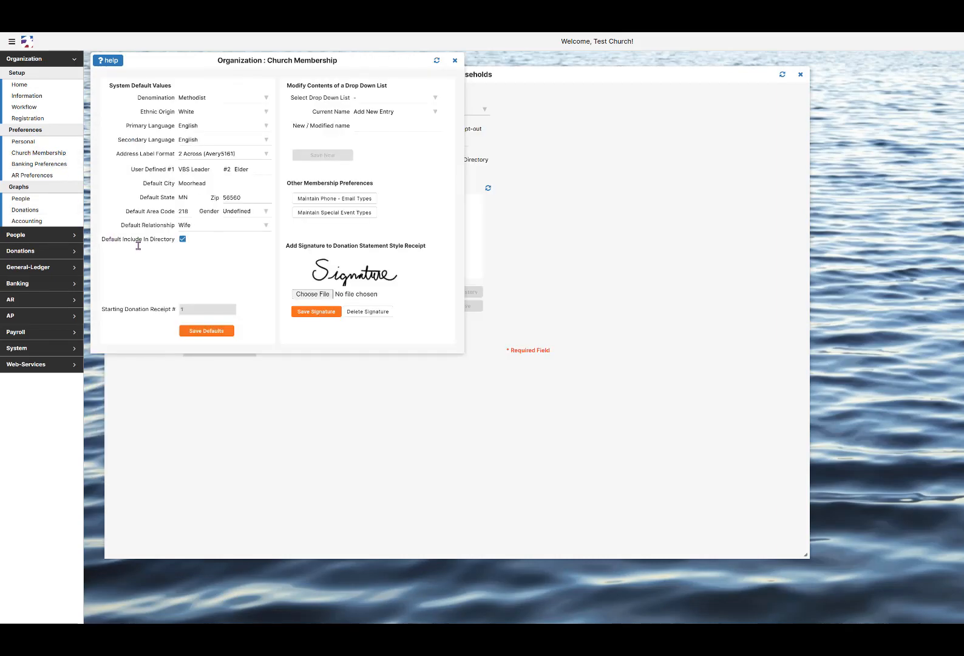
{"action": "left_click", "coordinate": [182, 240]}
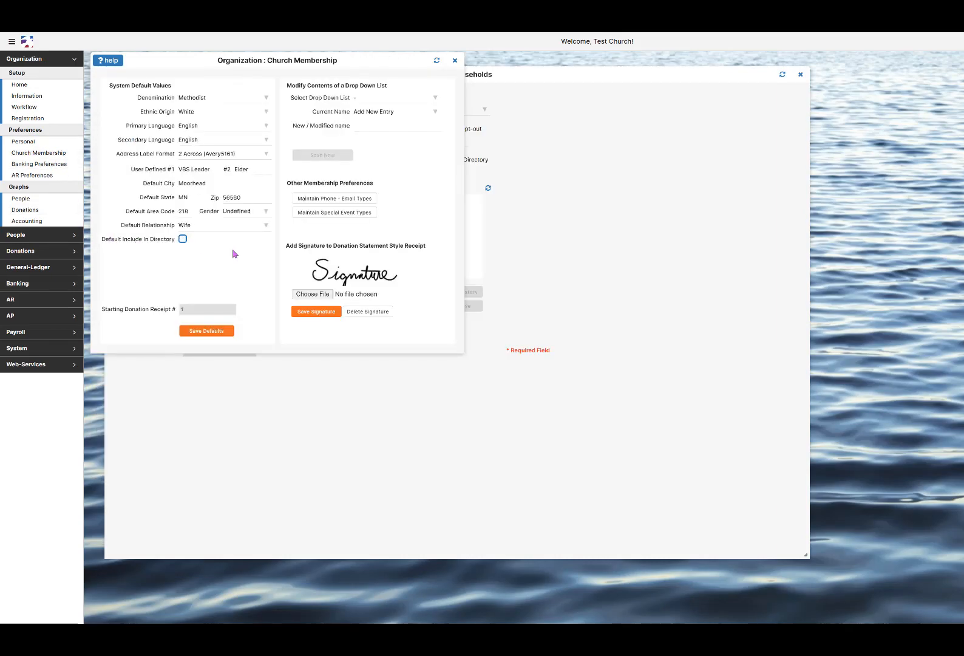
{"action": "left_click", "coordinate": [183, 240]}
{"action": "left_click", "coordinate": [455, 60]}
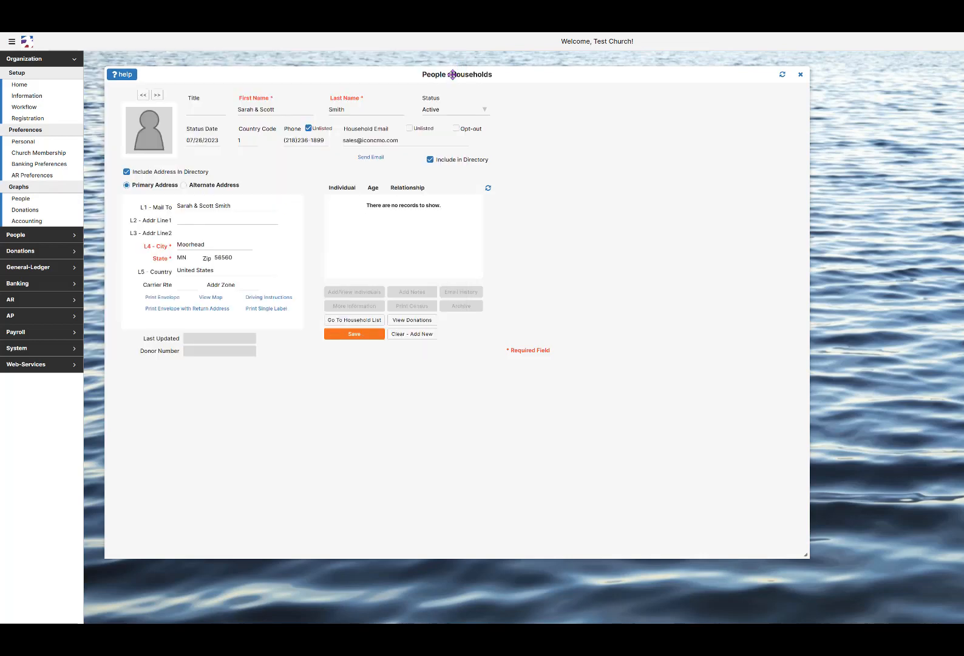
Review the alternate address, then keep the primary address included in the directory
{"action": "left_click", "coordinate": [184, 185]}
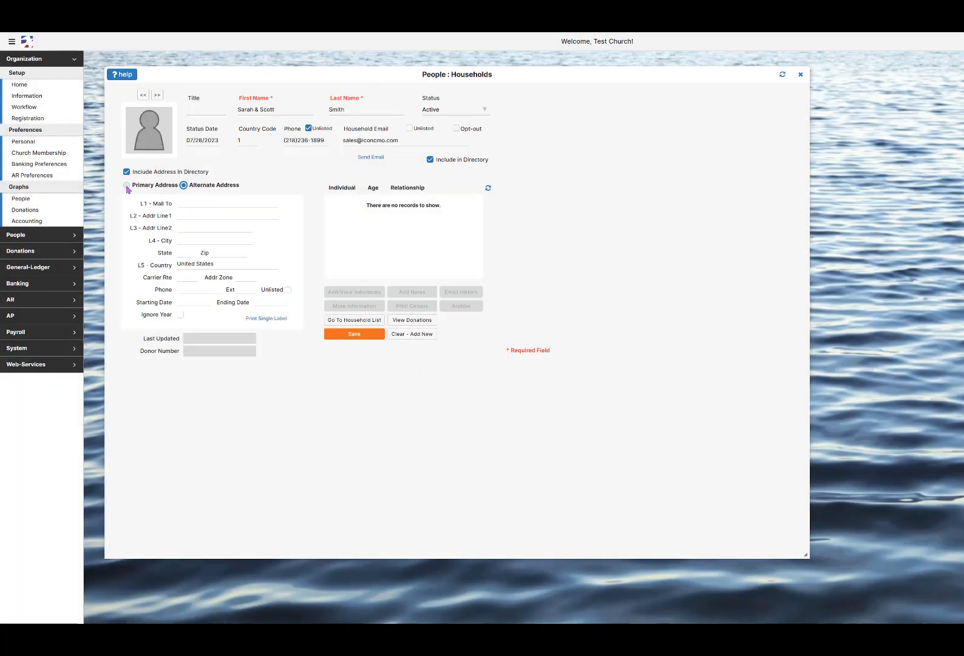
{"action": "left_click", "coordinate": [126, 185]}
{"action": "left_click", "coordinate": [127, 173]}
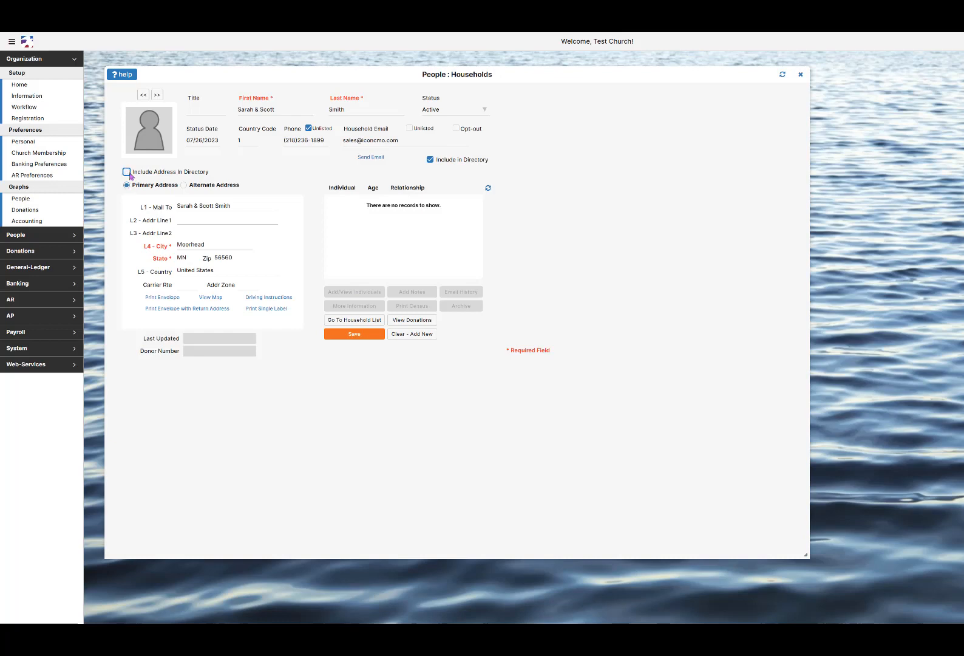
{"action": "left_click", "coordinate": [138, 174]}
{"action": "left_click", "coordinate": [238, 209]}
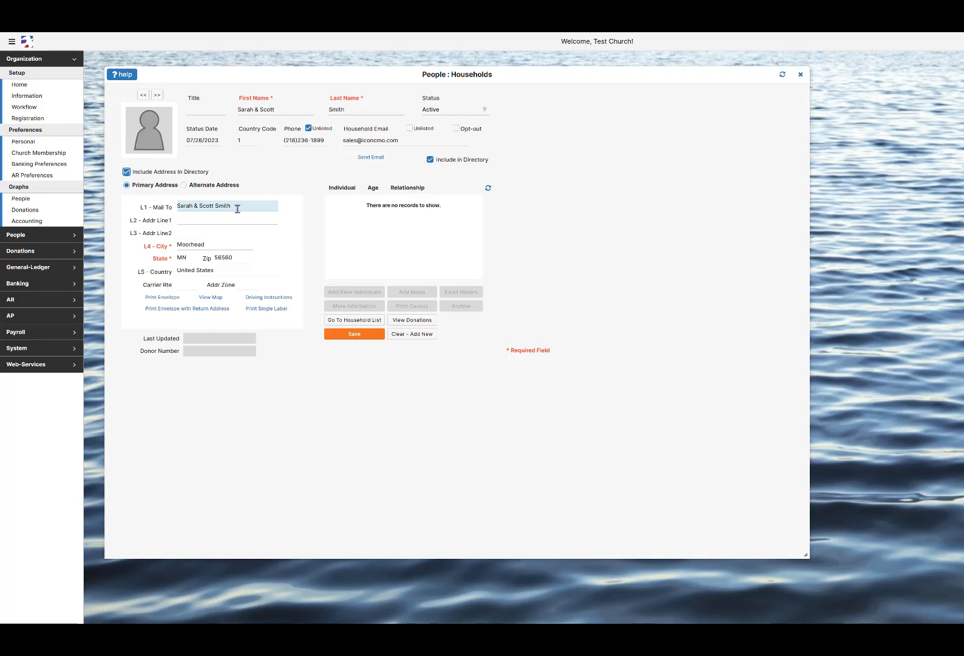
Enter carrier route 5555 and address zone West for the household address
{"action": "left_click", "coordinate": [187, 286]}
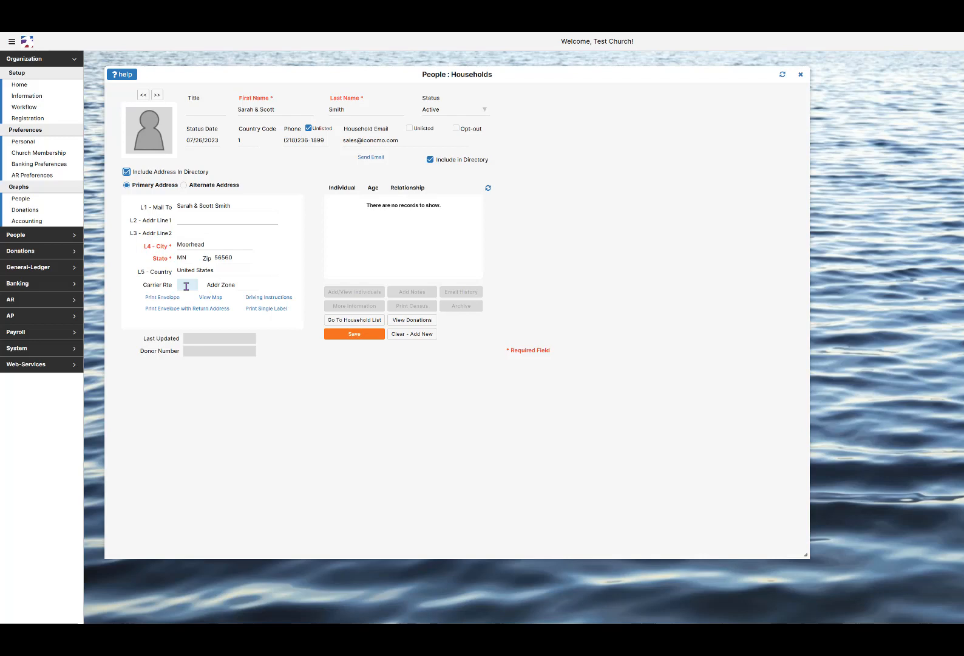
{"action": "type", "text": "5555"}
{"action": "key", "text": "Tab"}
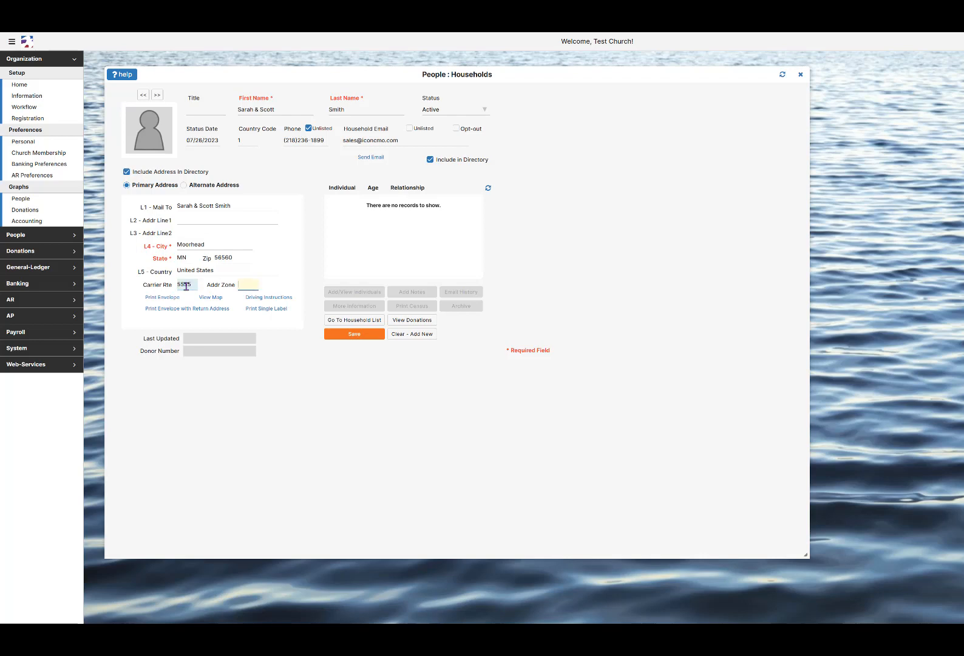
{"action": "type", "text": "West"}
{"action": "key", "text": "Tab"}
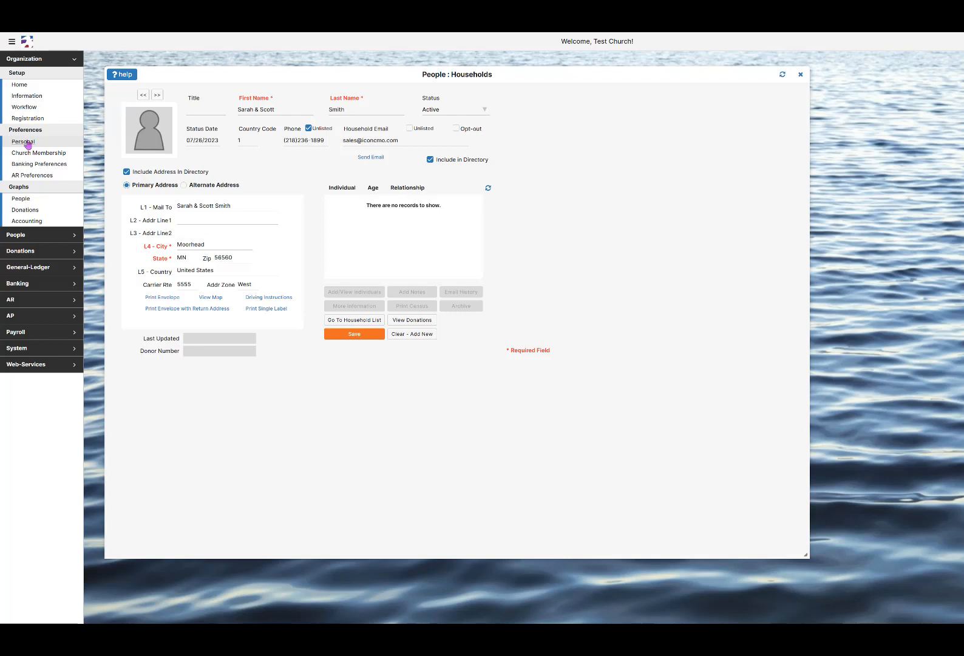
Confirm Auto Add Individuals is Yes in Personal preferences, then save the new household
{"action": "left_click", "coordinate": [27, 142]}
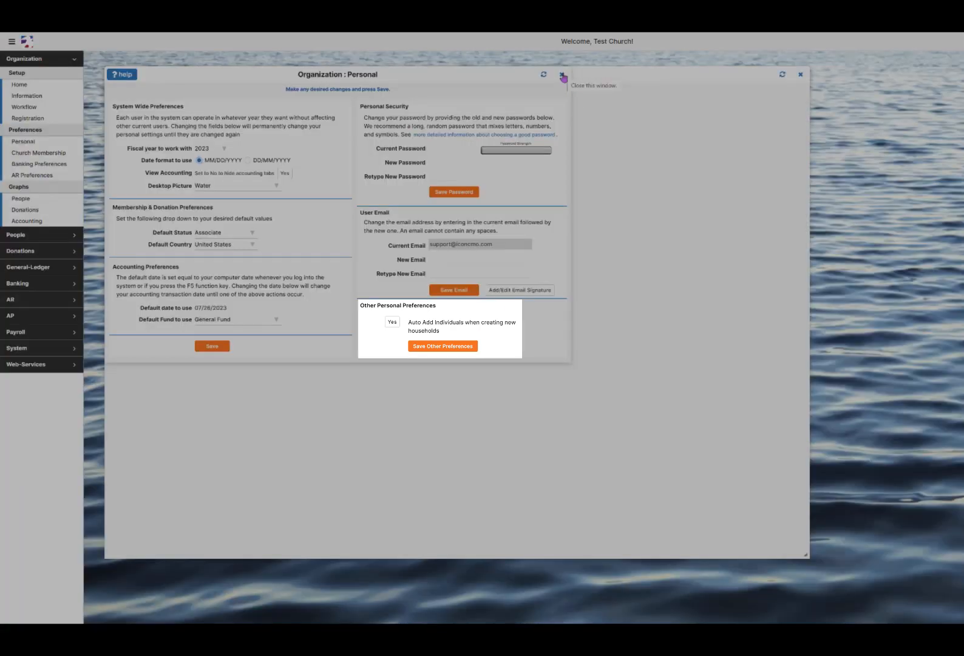
{"action": "left_click", "coordinate": [562, 75]}
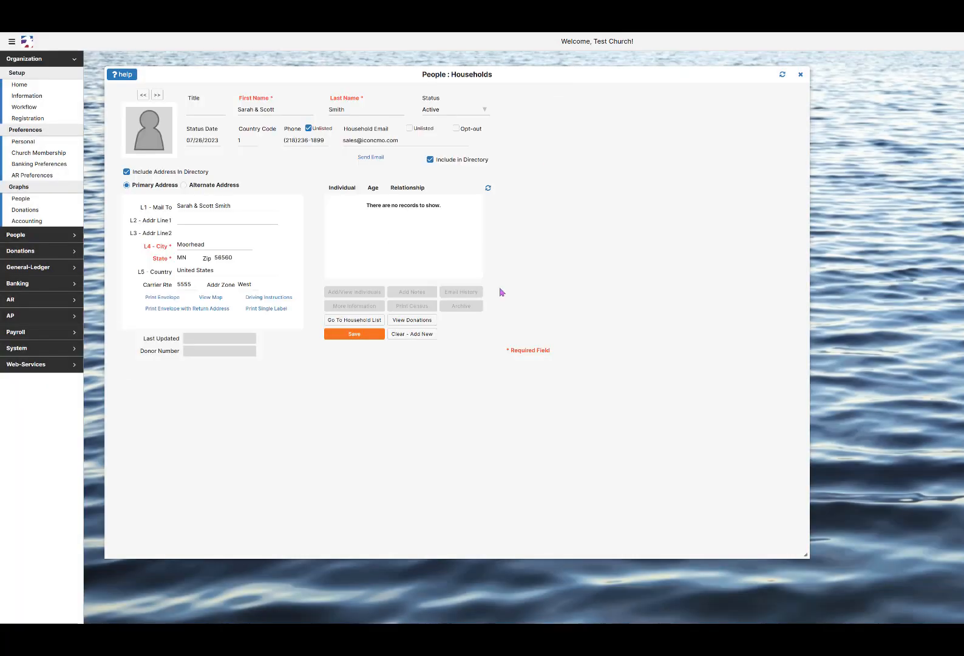
{"action": "left_click", "coordinate": [374, 337]}
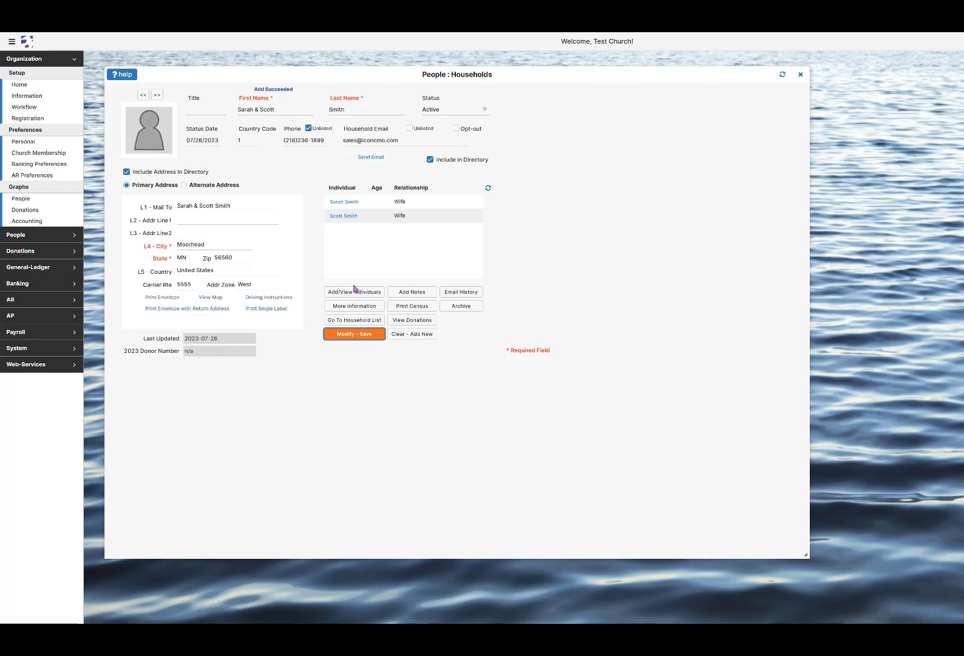
{"action": "left_click", "coordinate": [354, 290]}
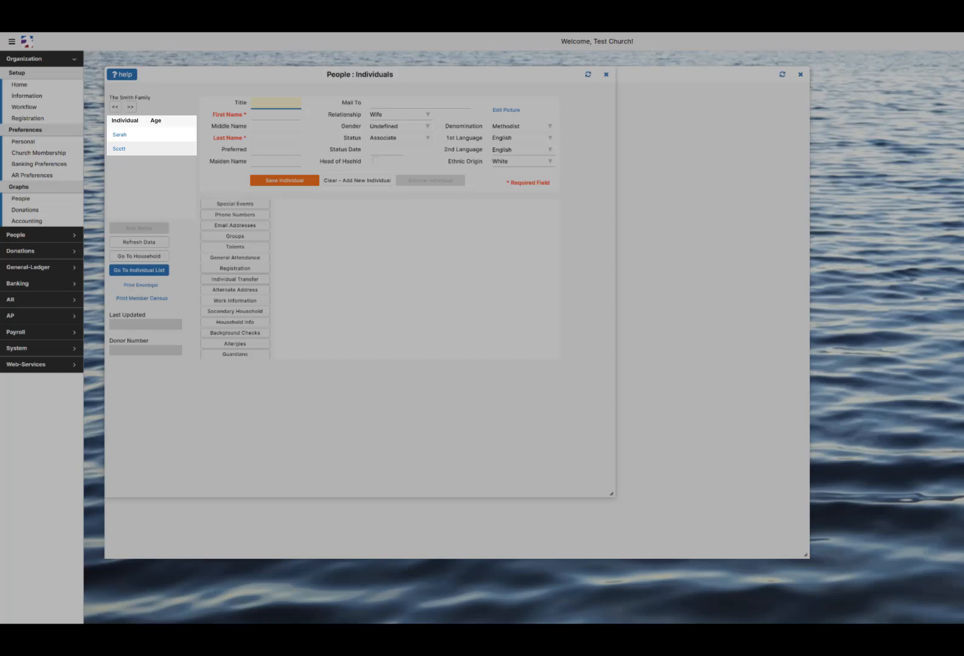
{"action": "left_click", "coordinate": [120, 136]}
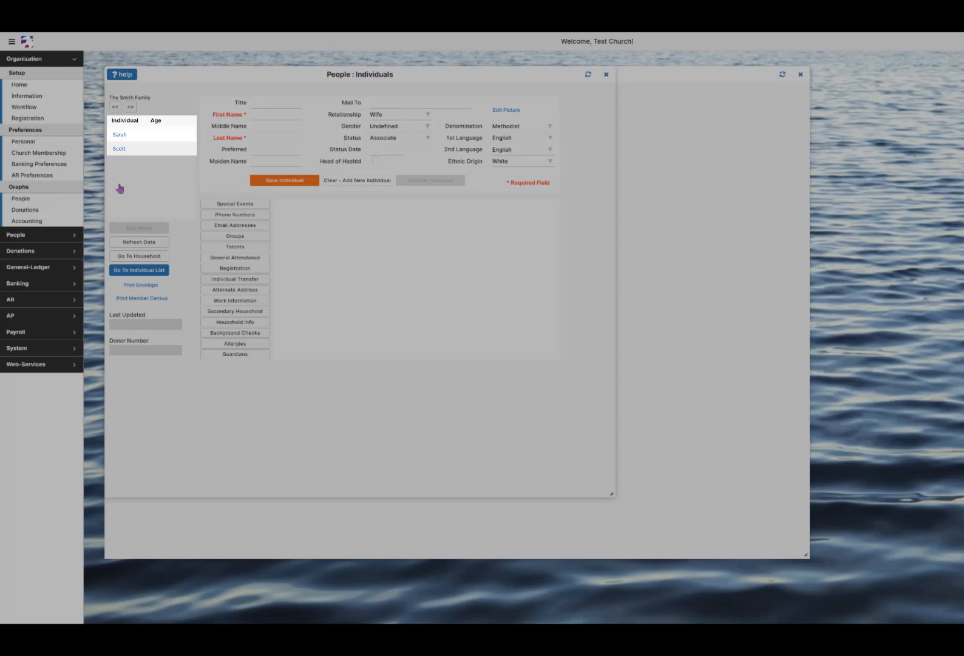
{"action": "left_click", "coordinate": [152, 258]}
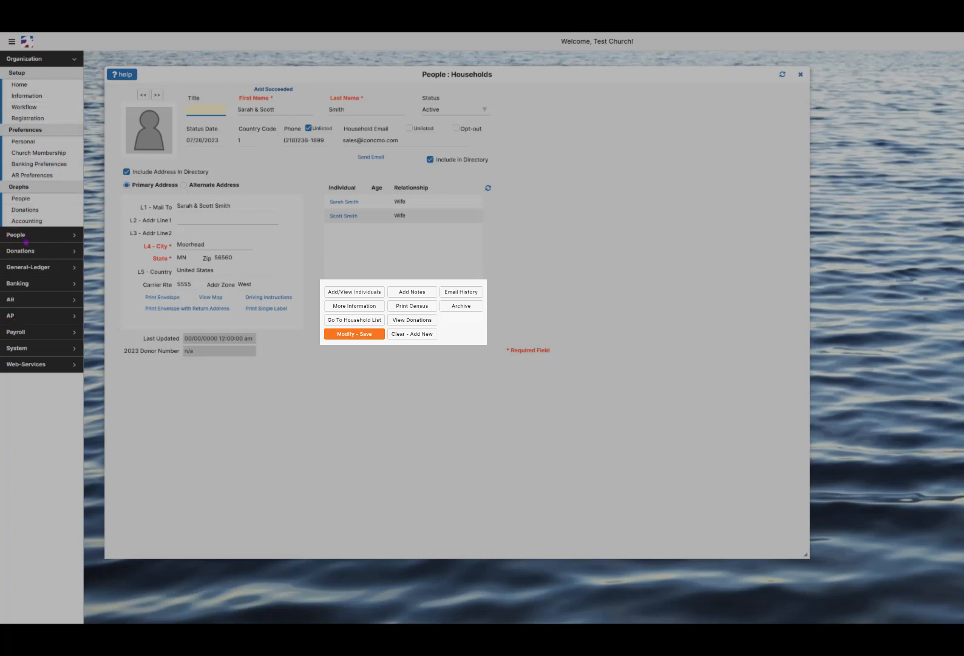
Search the household list by surname and open the matching household record
{"action": "left_click", "coordinate": [16, 234]}
{"action": "left_click", "coordinate": [31, 89]}
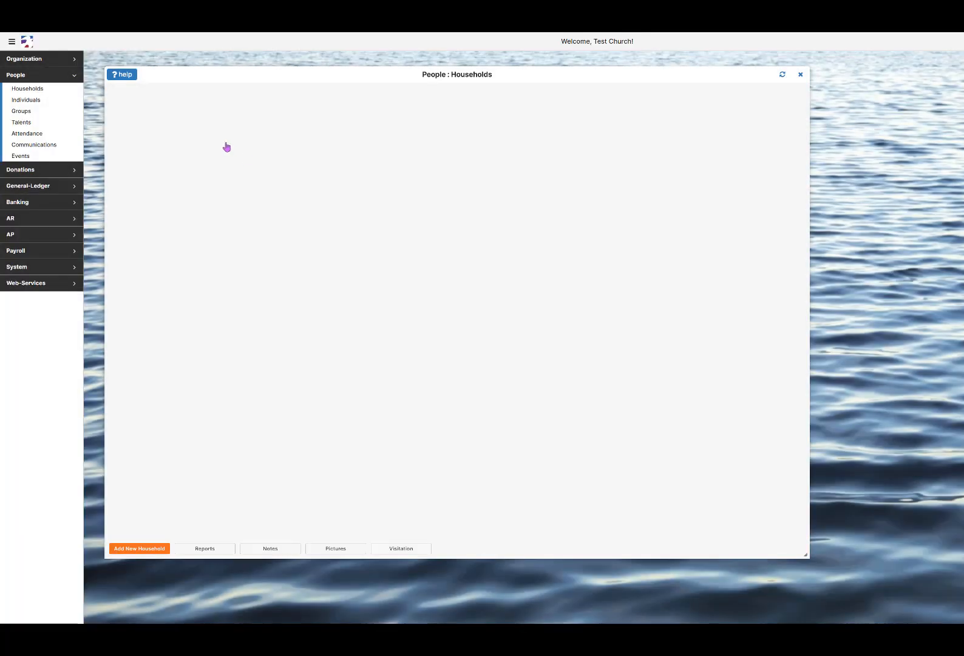
{"action": "type", "text": "akers"}
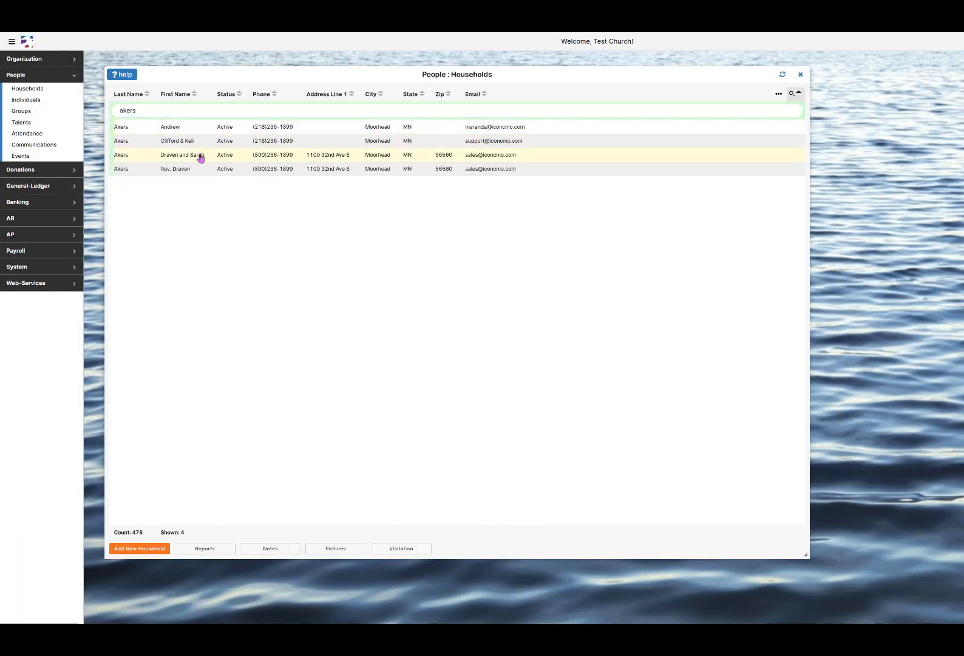
{"action": "left_click", "coordinate": [200, 156]}
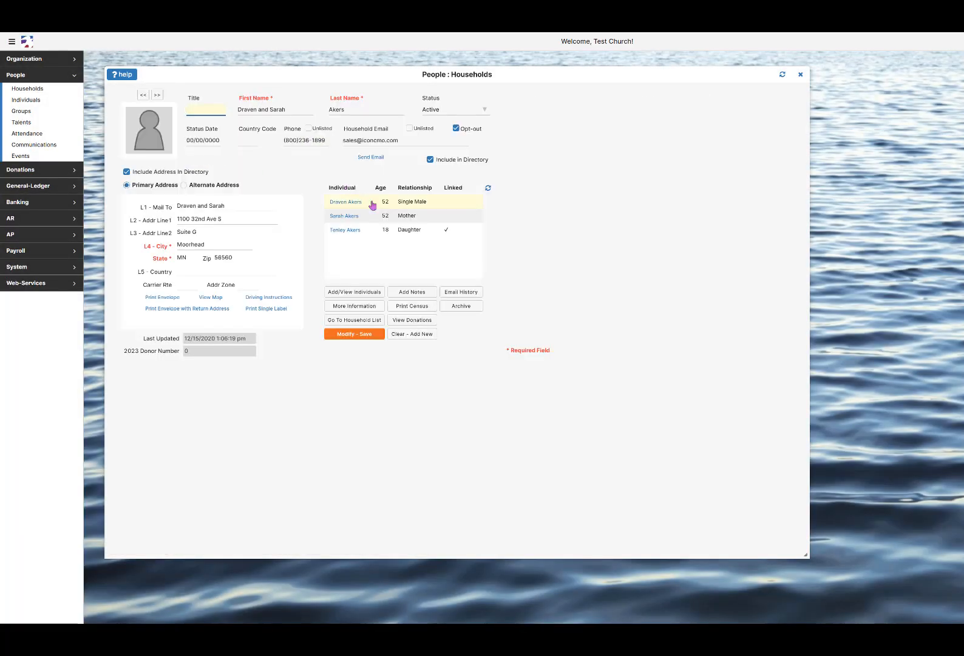
Begin archiving it with reason 'Moved', cancel, and return to the household list
{"action": "left_click", "coordinate": [456, 308]}
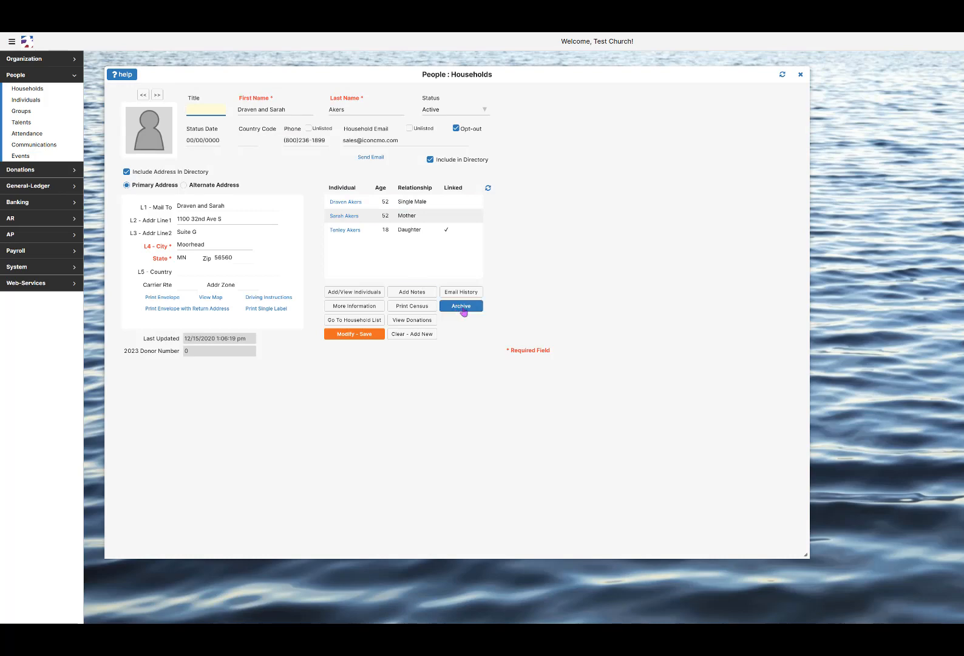
{"action": "left_click", "coordinate": [464, 310]}
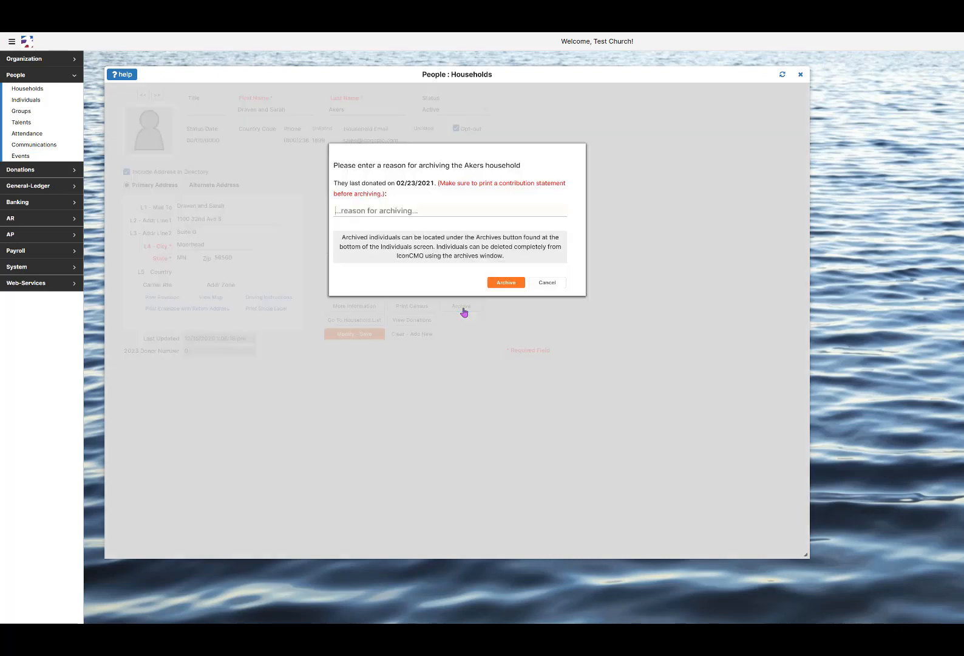
{"action": "type", "text": "Moved"}
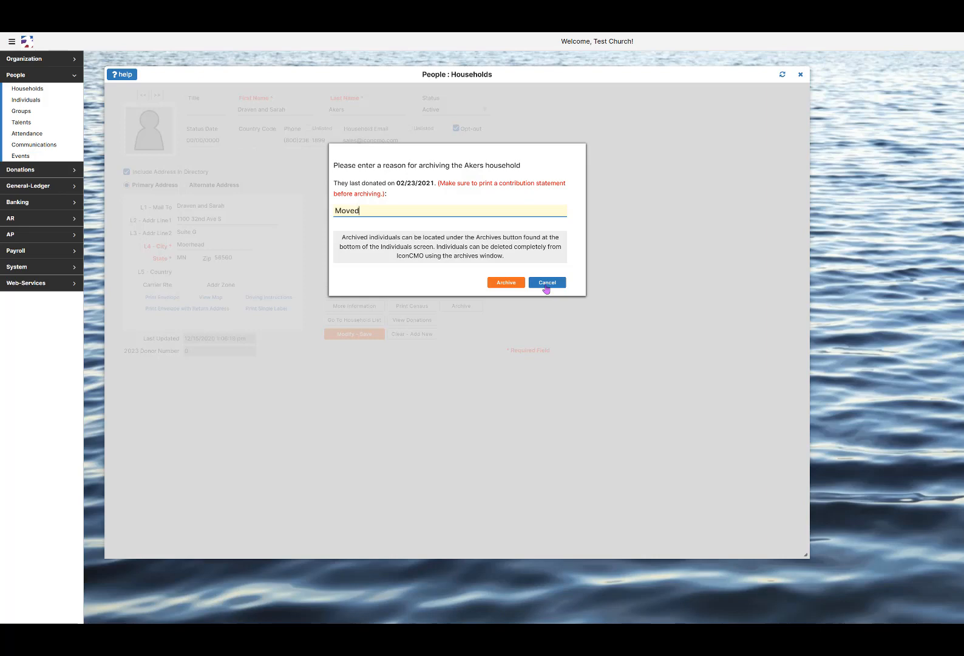
{"action": "left_click", "coordinate": [547, 283]}
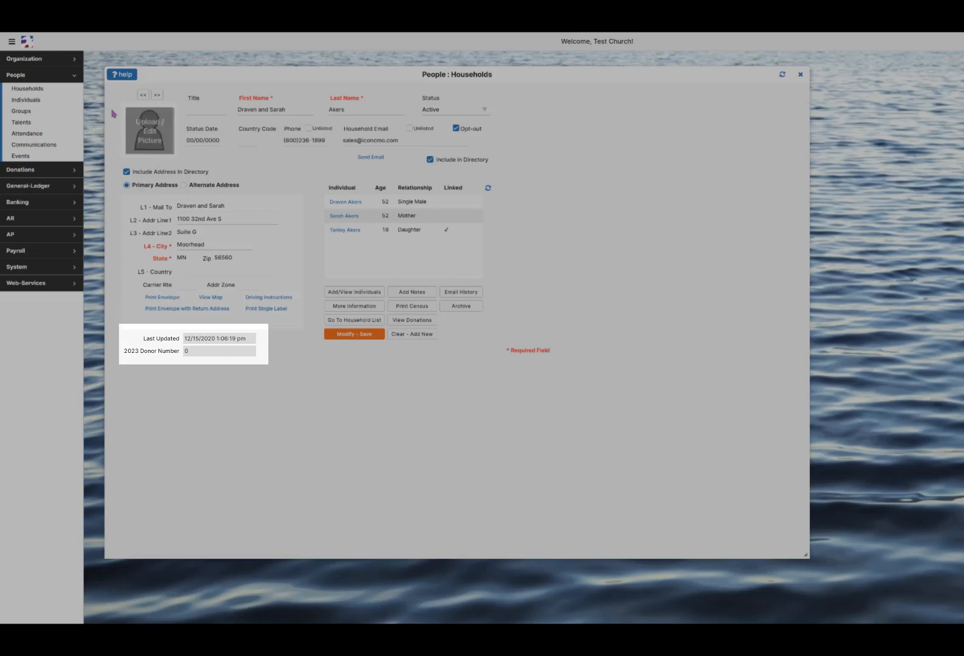
{"action": "left_click", "coordinate": [40, 92]}
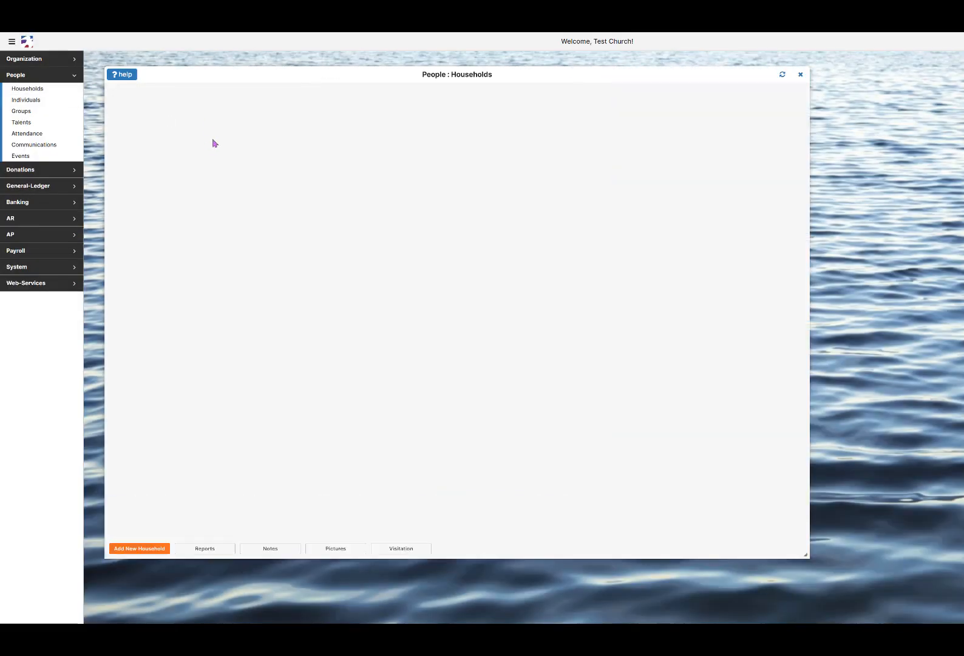